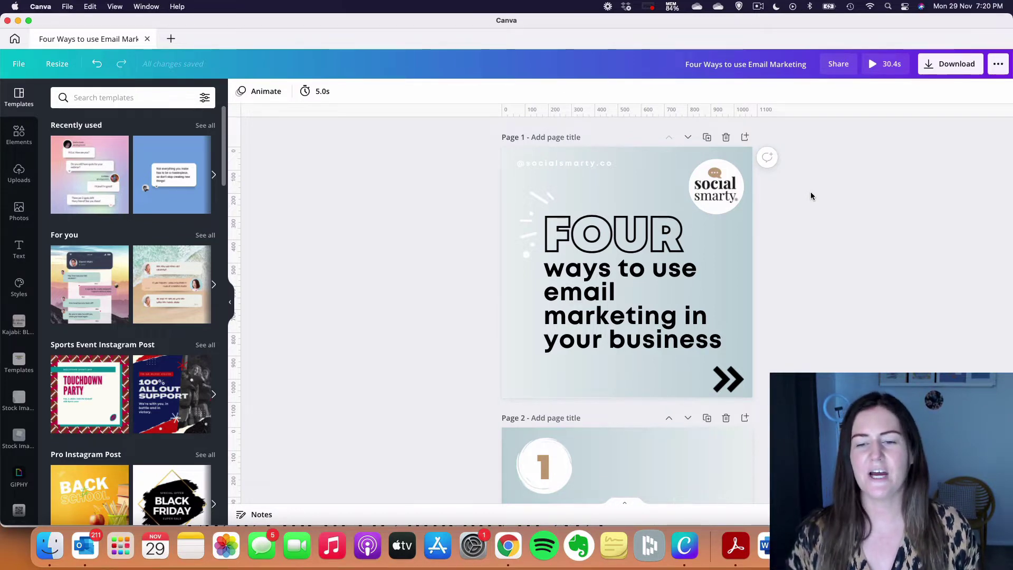
pyautogui.scroll(-3, 806, 192)
pyautogui.scroll(-3, 806, 192)
pyautogui.scroll(-3, 807, 192)
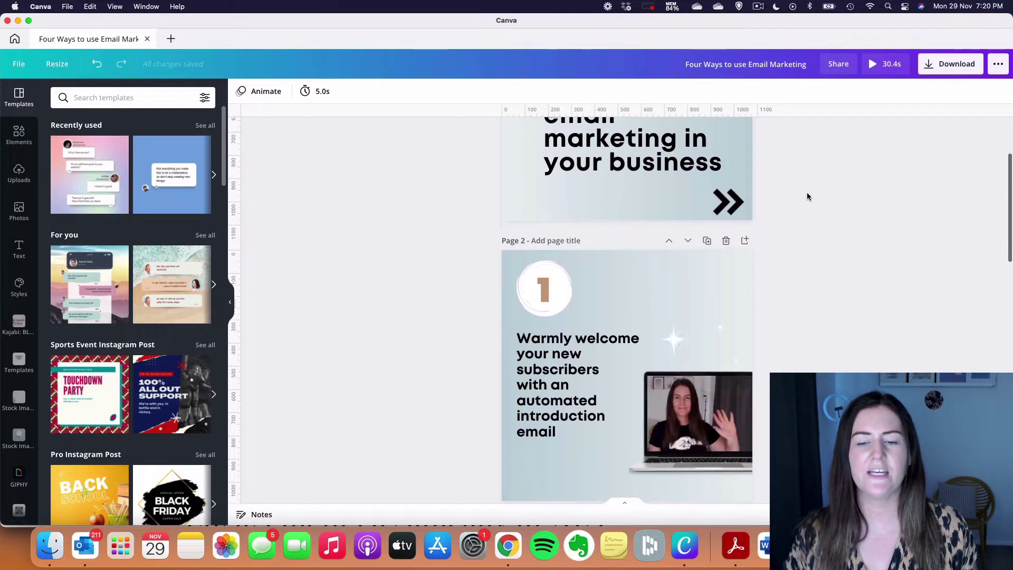
pyautogui.scroll(-3, 806, 192)
pyautogui.scroll(-2, 806, 192)
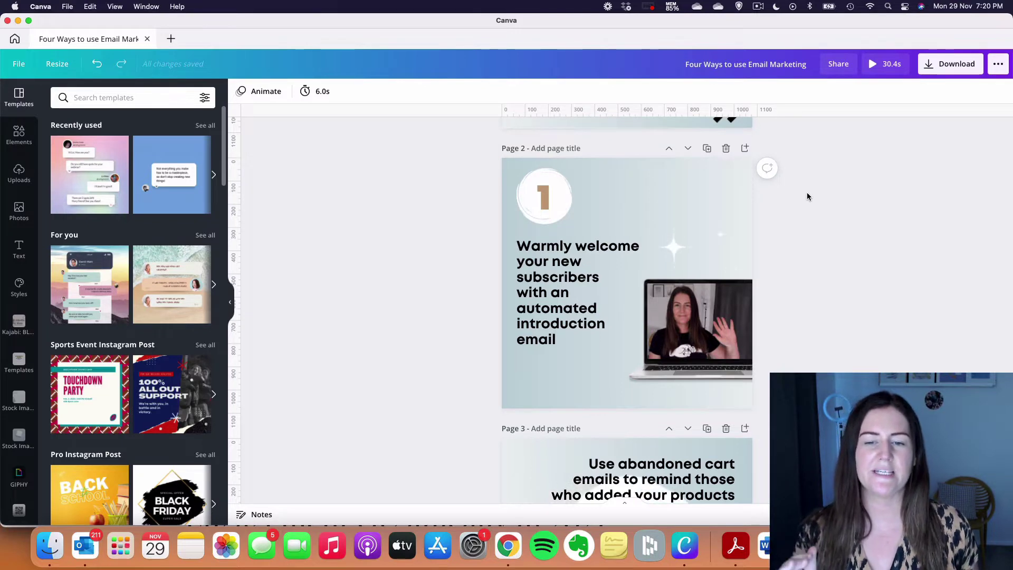
pyautogui.scroll(-5, 799, 197)
pyautogui.scroll(-3, 800, 198)
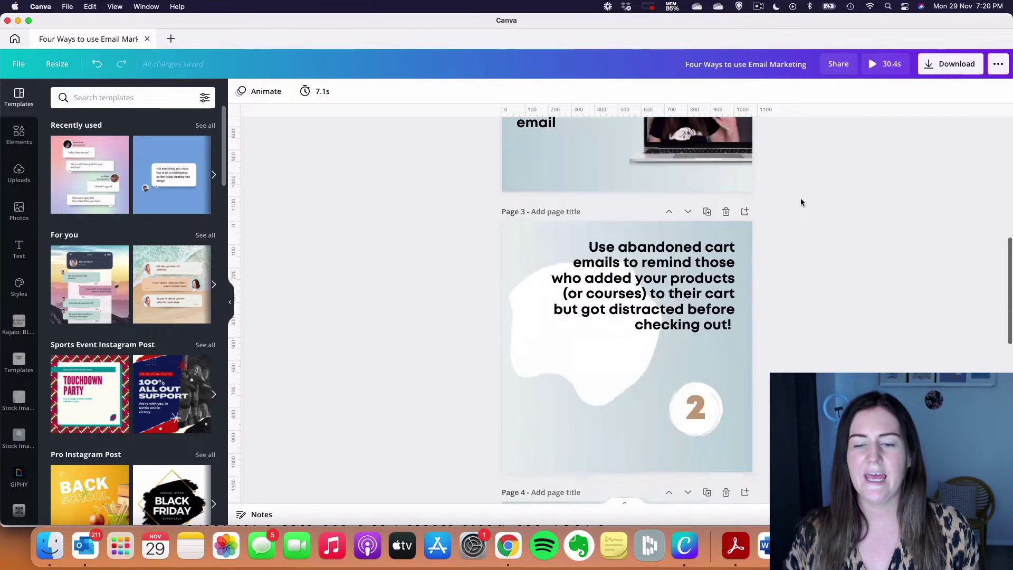
pyautogui.scroll(-4, 799, 198)
pyautogui.scroll(-4, 800, 198)
pyautogui.scroll(-2, 800, 198)
pyautogui.scroll(-3, 800, 198)
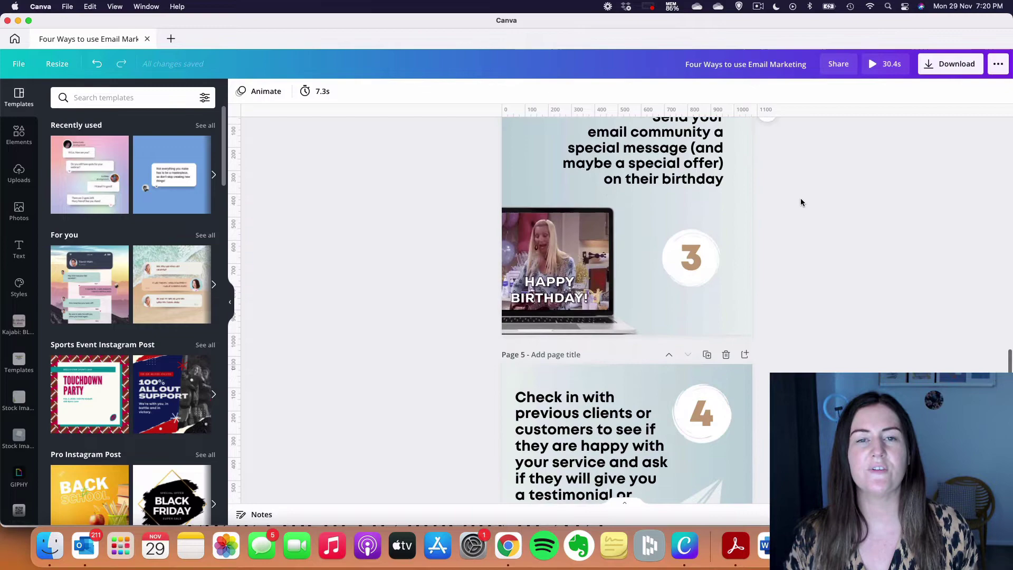
pyautogui.scroll(10, 800, 202)
pyautogui.scroll(5, 800, 202)
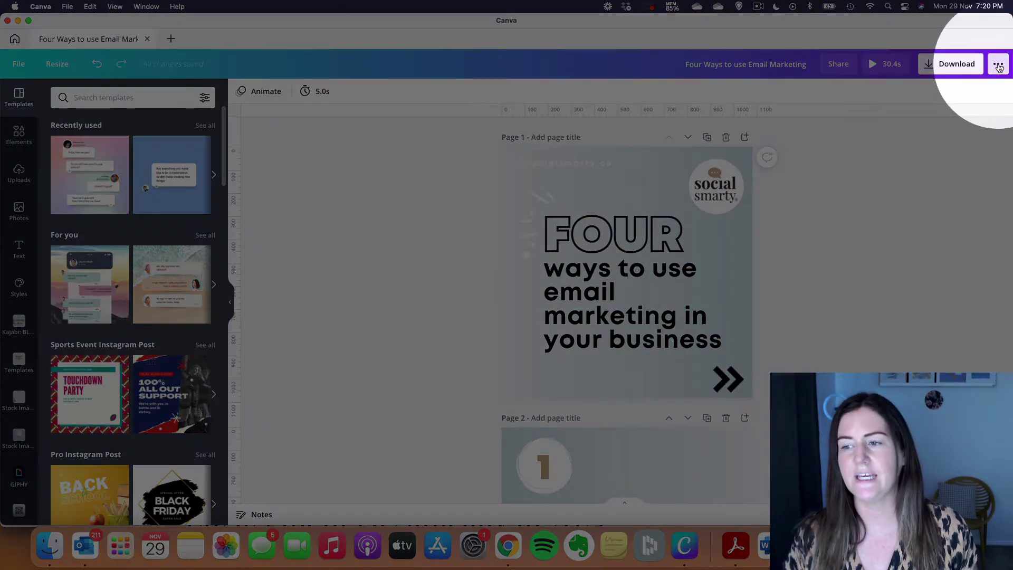
# Send all five pages of the Canva design to the Publer team account as PNG images.
pyautogui.click(999, 66)
pyautogui.scroll(-1, 883, 212)
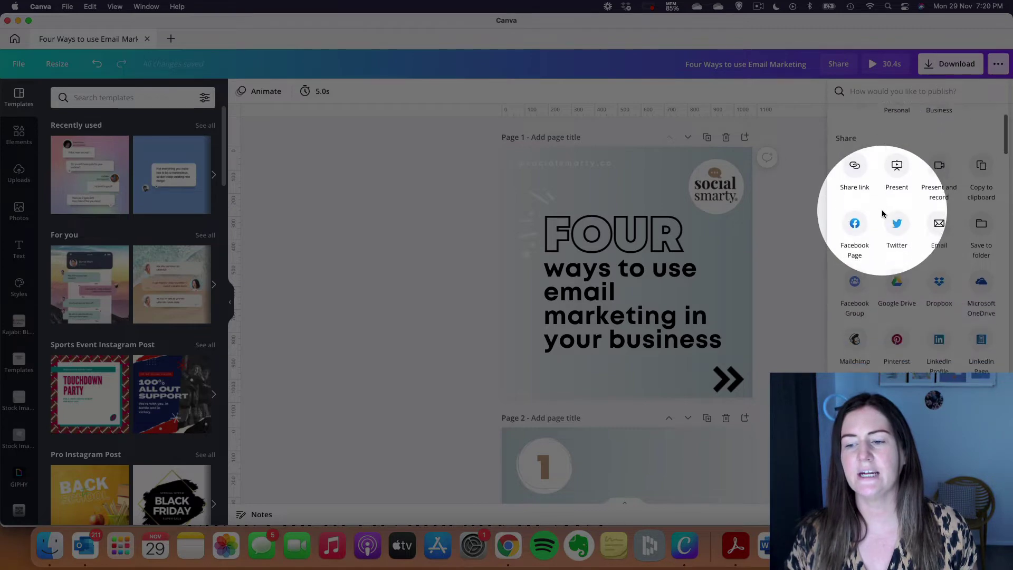
pyautogui.scroll(-3, 883, 213)
pyautogui.scroll(-3, 884, 213)
pyautogui.scroll(-3, 894, 238)
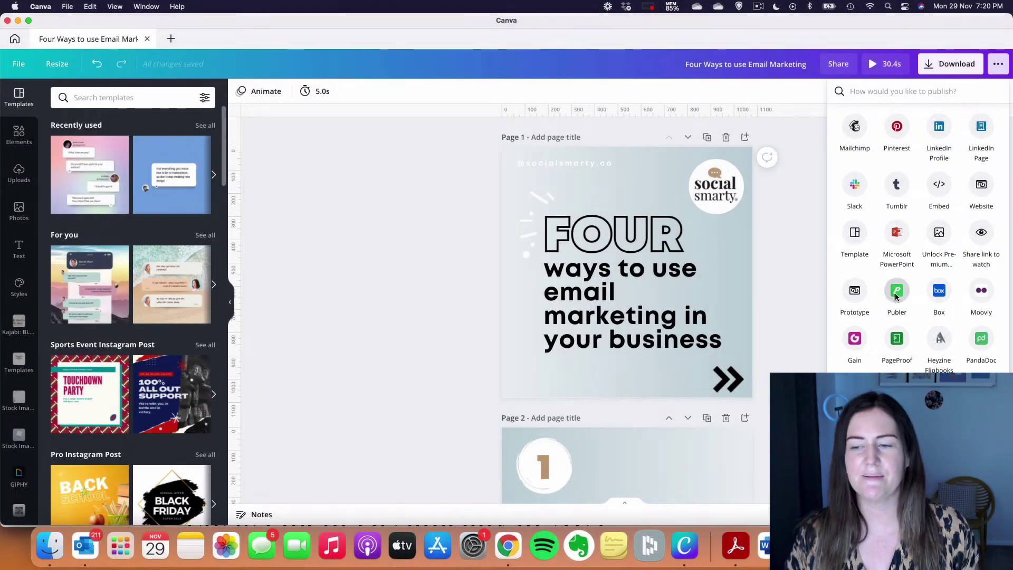
pyautogui.click(897, 295)
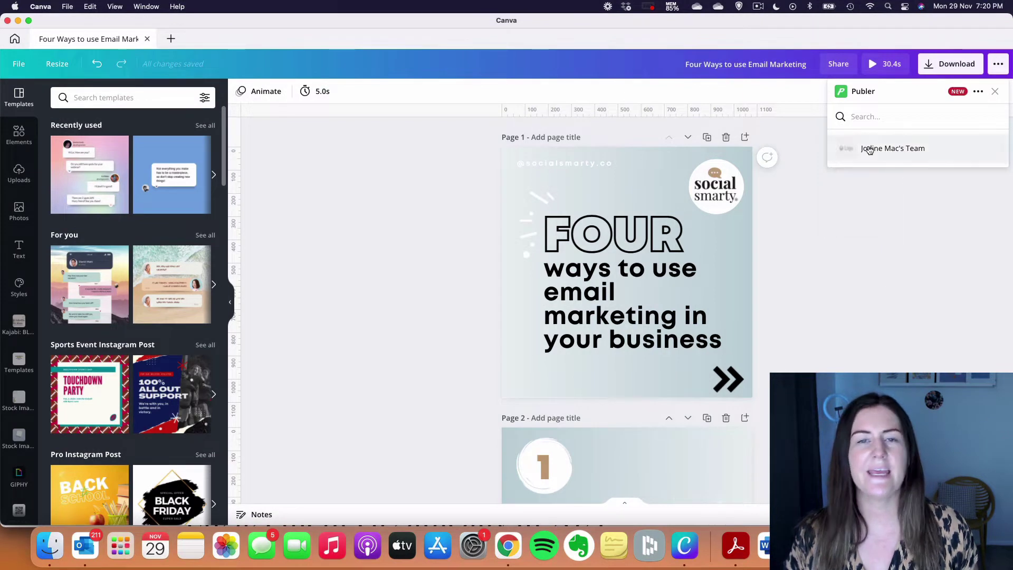
pyautogui.click(869, 149)
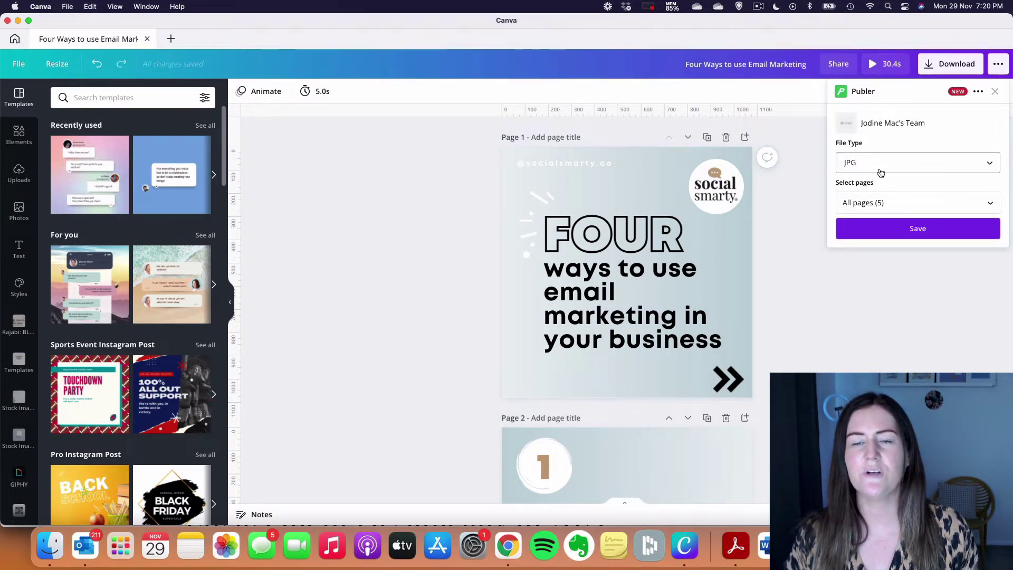
pyautogui.click(880, 166)
pyautogui.click(876, 198)
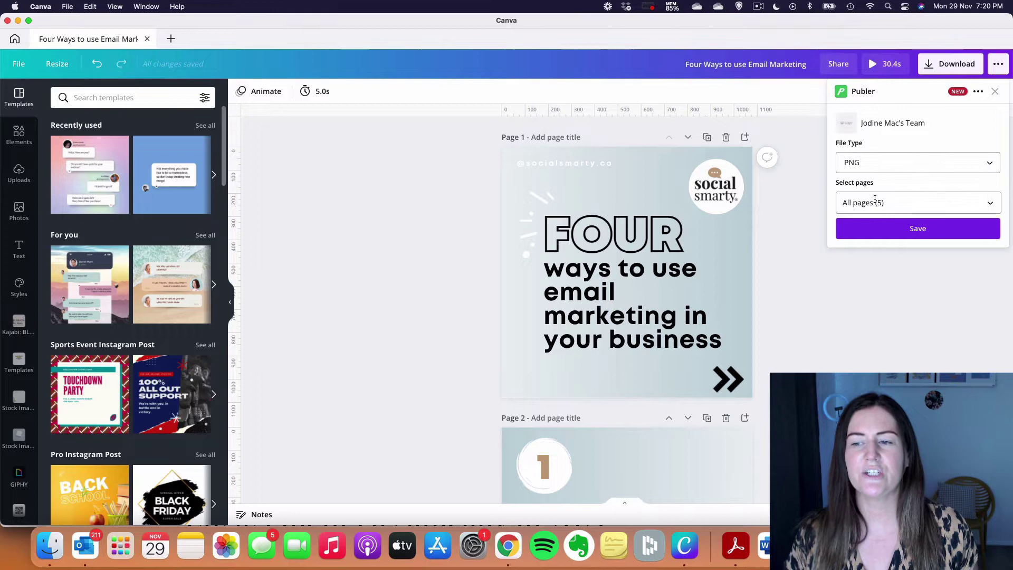
# Save the five PNG pages into Publer.
pyautogui.click(919, 229)
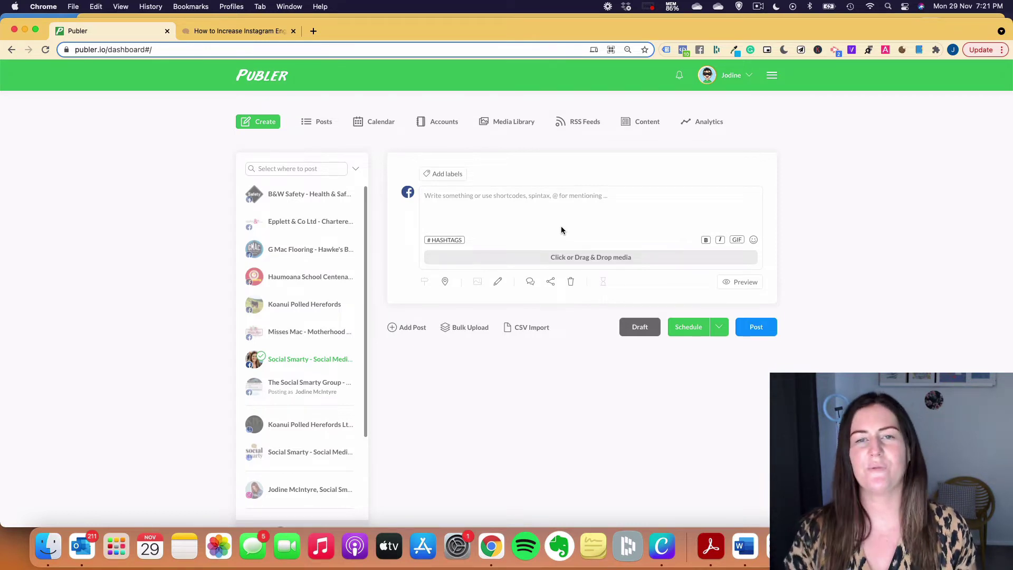
# Copy the socialsmarty.co Instagram engagement article's URL and return to the Publer composer.
pyautogui.click(237, 30)
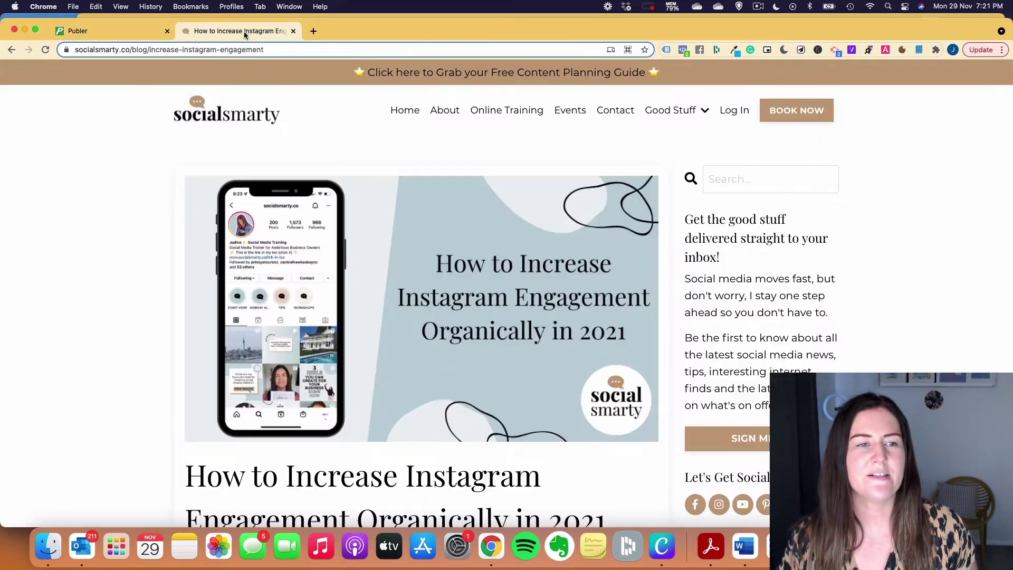
pyautogui.click(189, 50)
pyautogui.rightClick(190, 50)
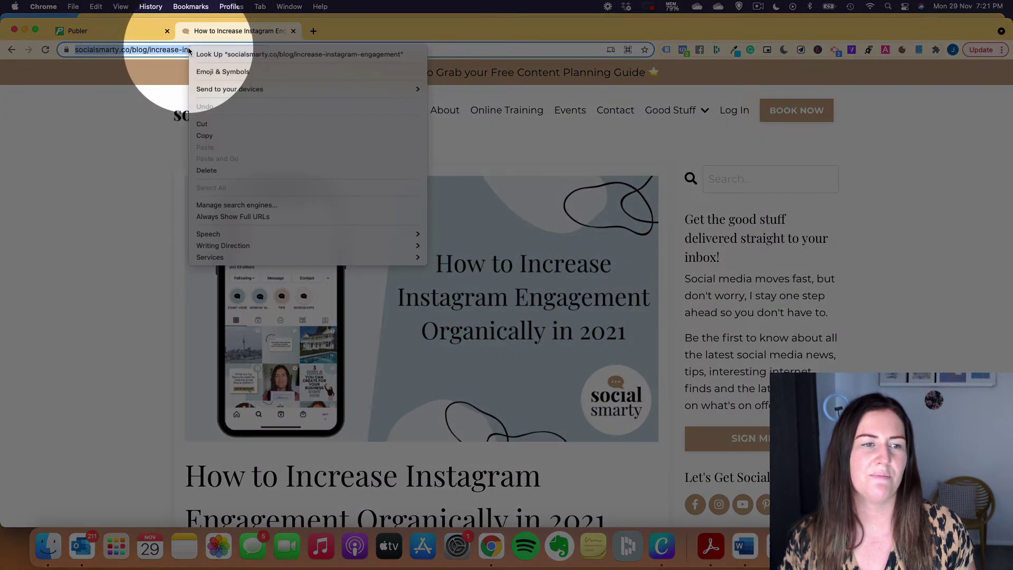
pyautogui.click(204, 136)
pyautogui.click(104, 32)
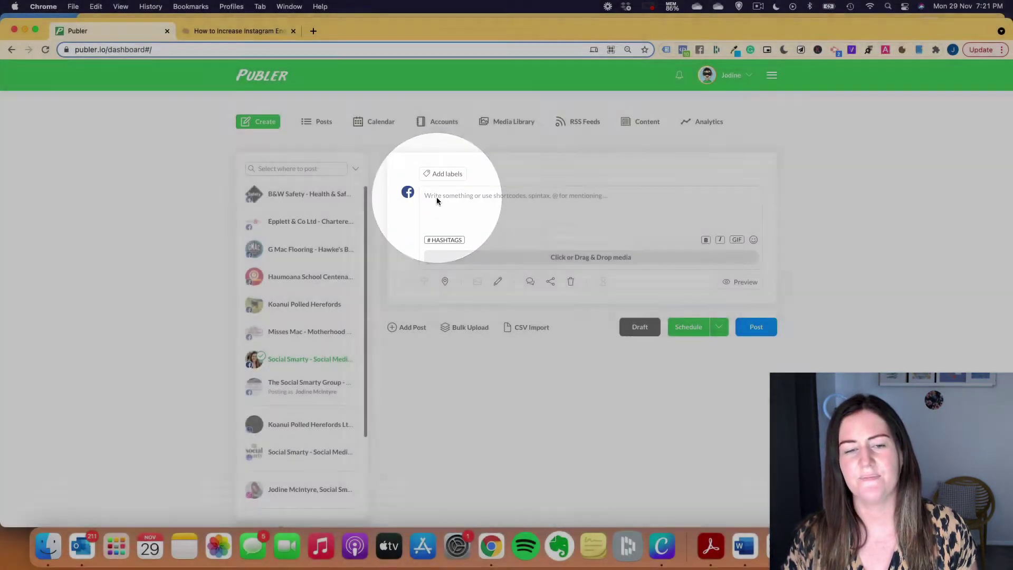
# Paste the copied blog article URL into the Facebook post text.
pyautogui.rightClick(439, 200)
pyautogui.click(468, 274)
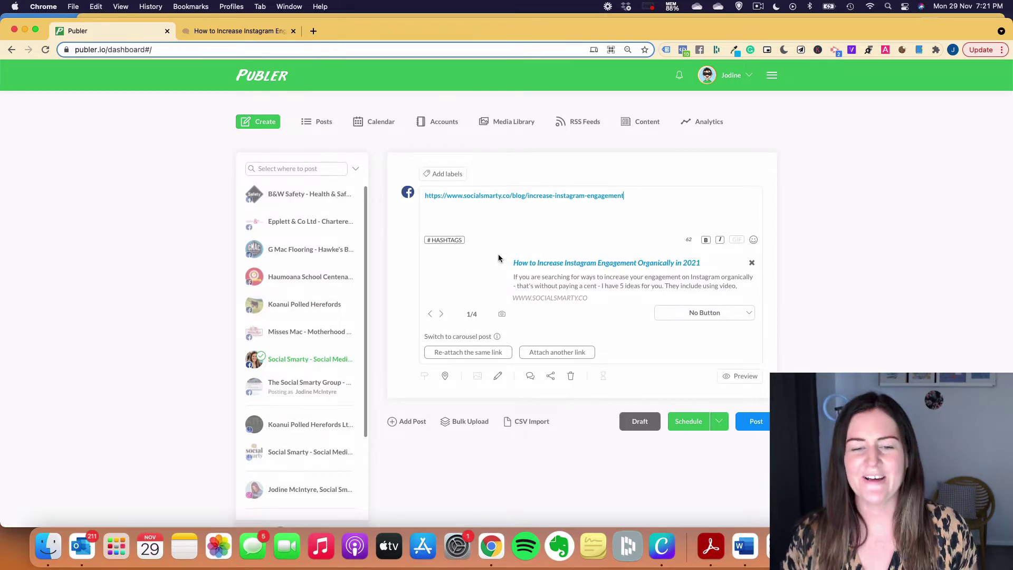
pyautogui.moveTo(432, 229)
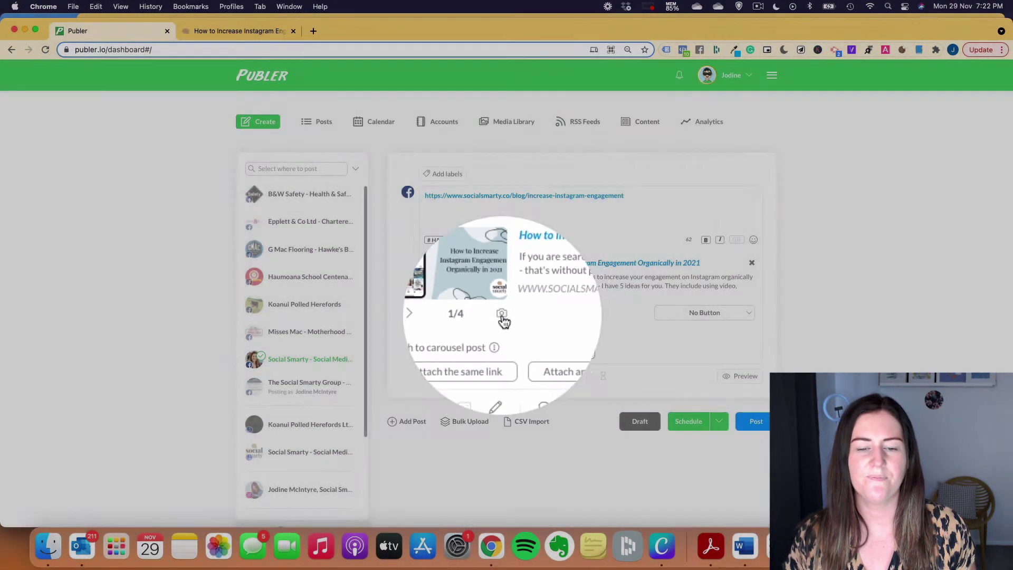
# Replace the link preview thumbnail with the Canva 'FOUR ways to use email marketing' cover image.
pyautogui.click(504, 322)
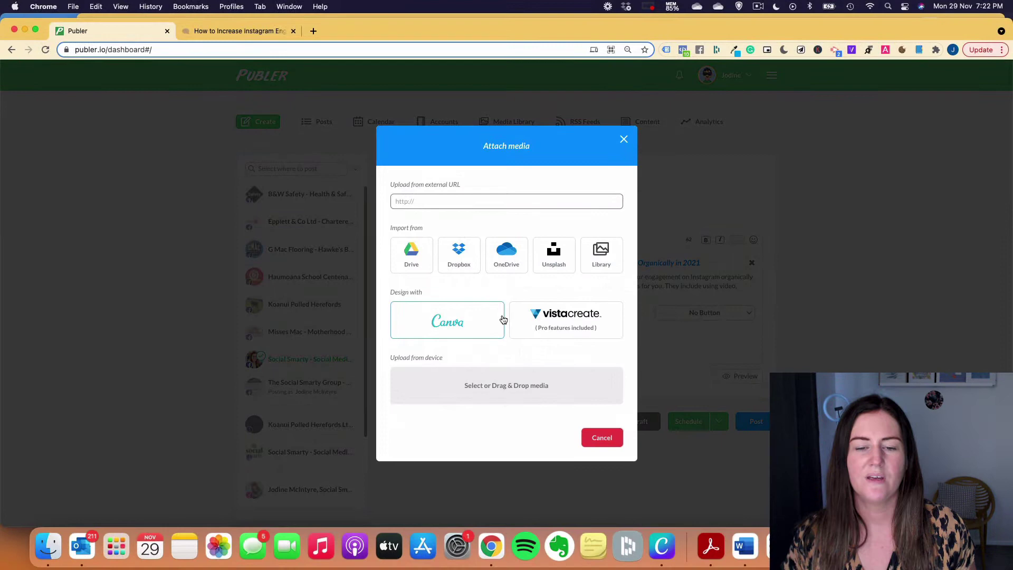
pyautogui.click(601, 251)
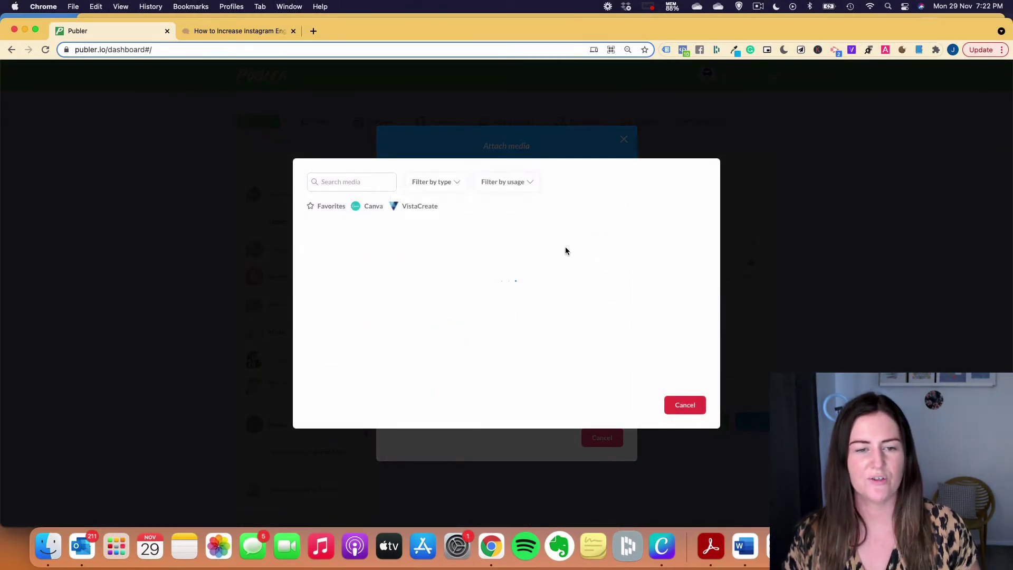
pyautogui.click(367, 206)
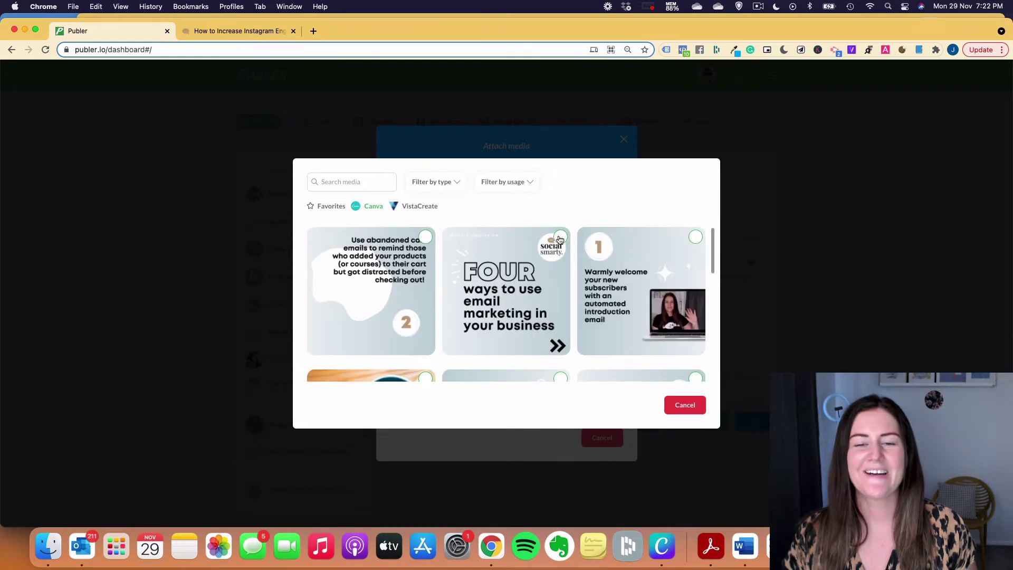
pyautogui.click(560, 239)
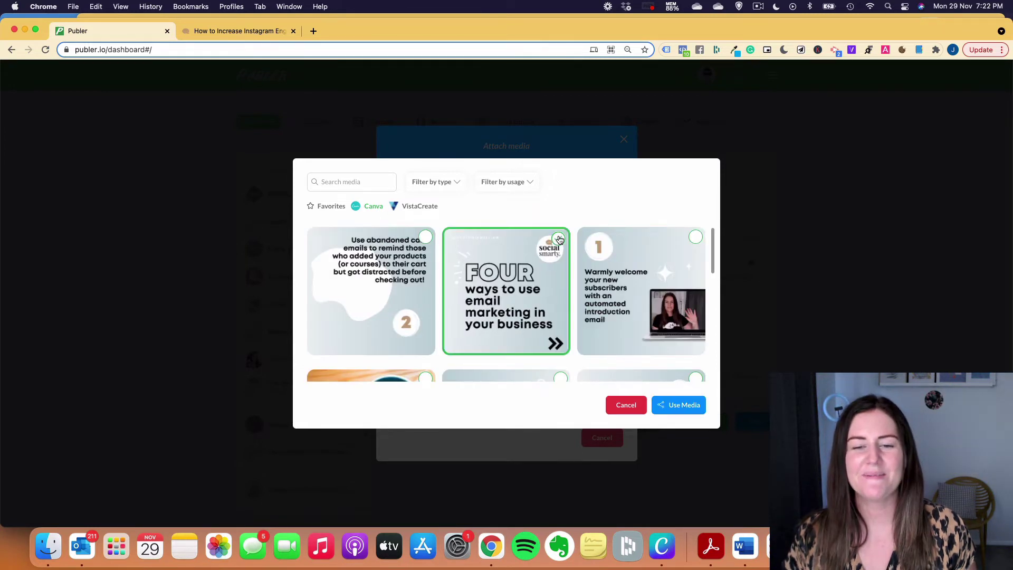
pyautogui.click(679, 406)
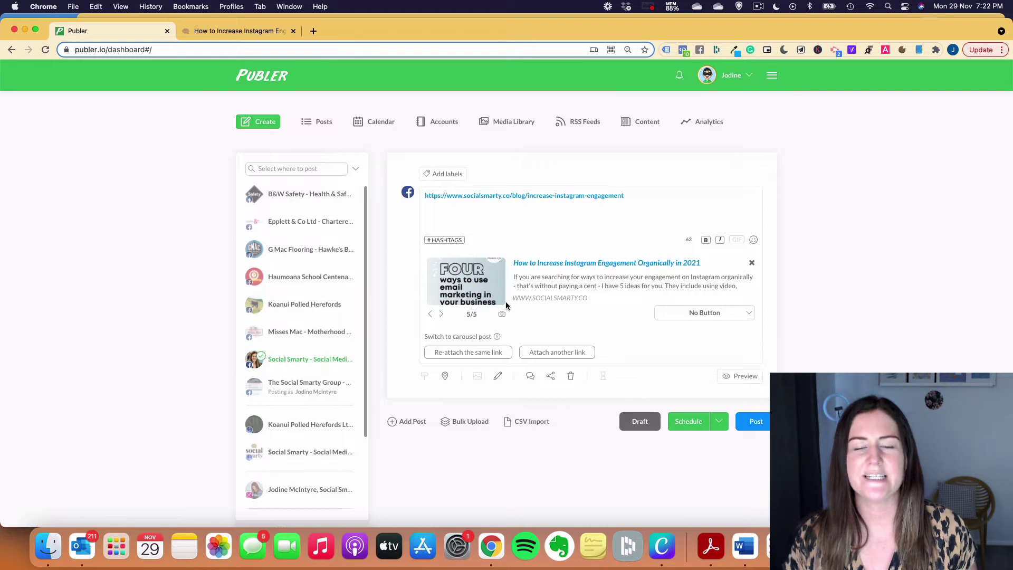
pyautogui.moveTo(466, 282)
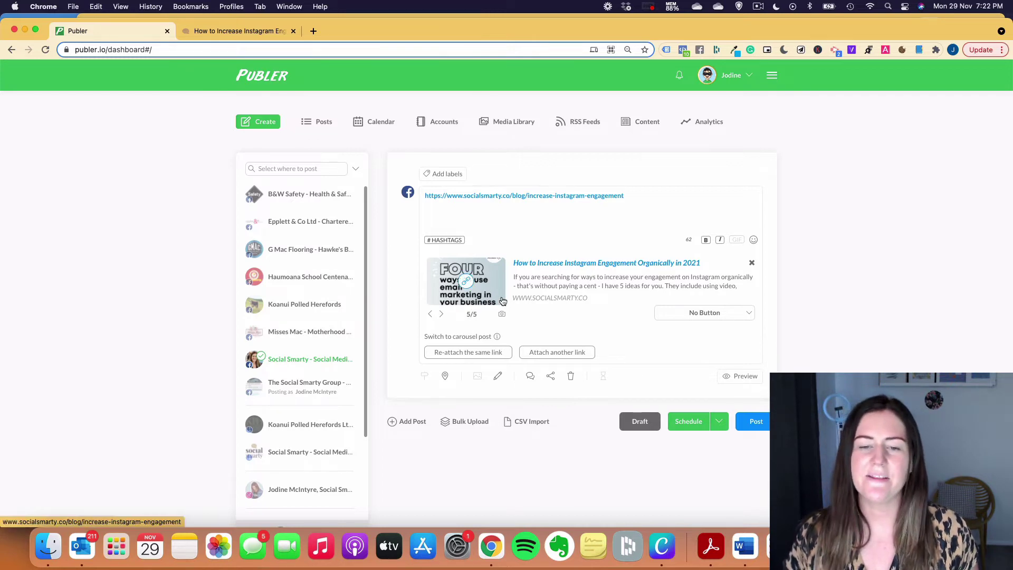
# Change the preview headline to 'Four Ways to Use Email Marketing in your Business' and adjust its description.
pyautogui.click(601, 262)
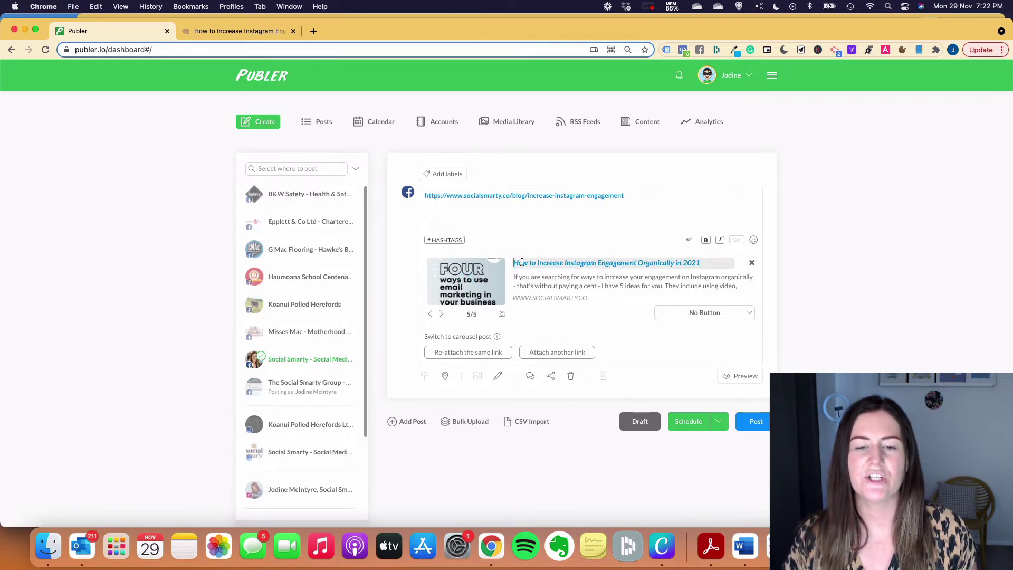
pyautogui.moveTo(514, 261); pyautogui.dragTo(702, 263)
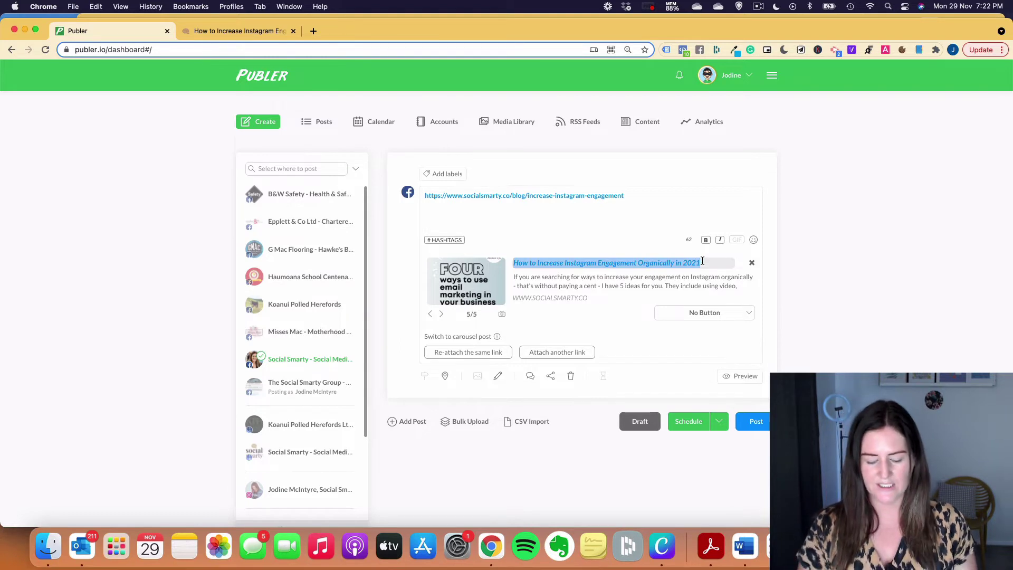
pyautogui.write('Inc')
pyautogui.press('super+v')
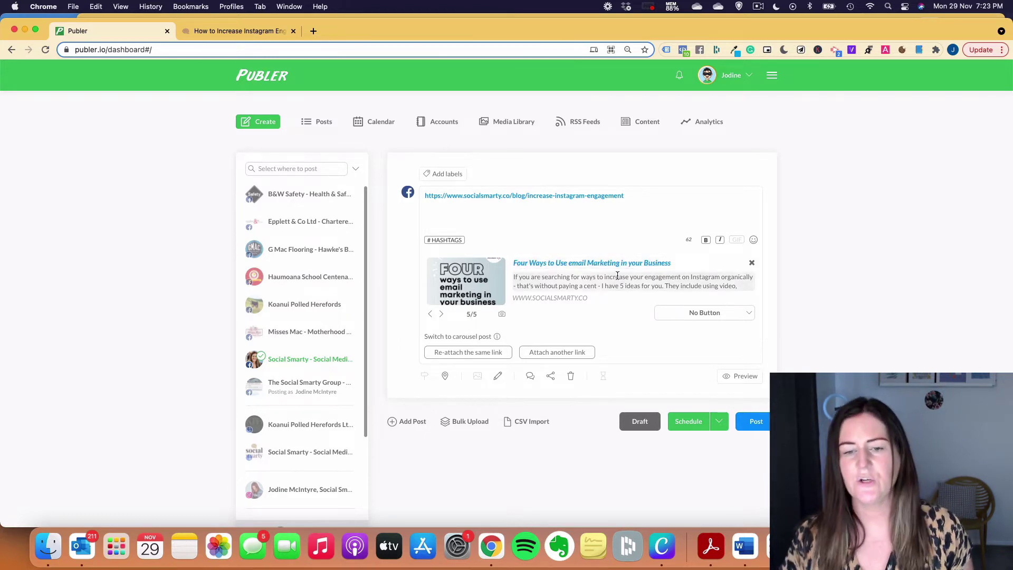
pyautogui.tripleClick(565, 265)
pyautogui.click(571, 264)
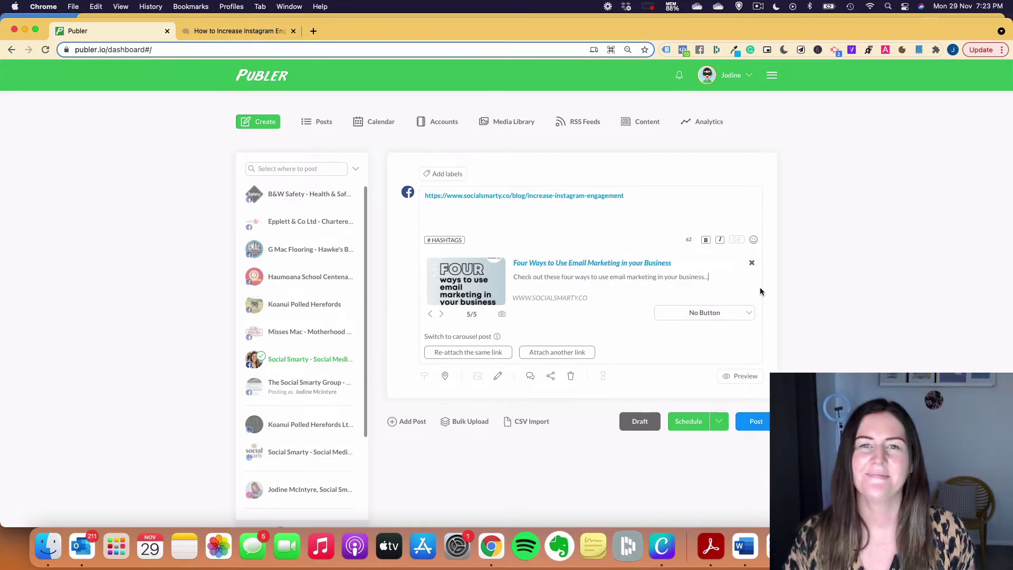
pyautogui.click(707, 277)
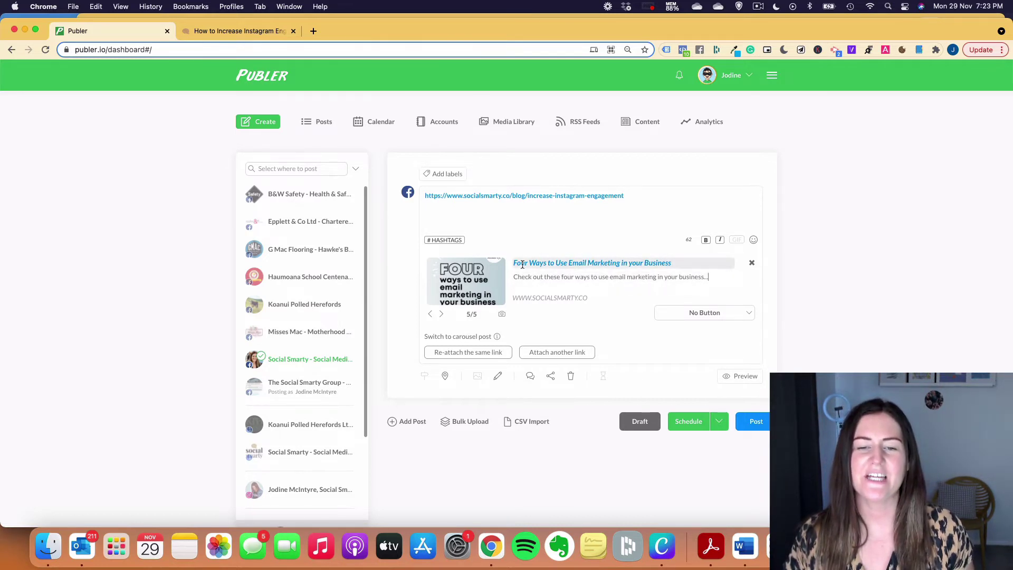
# Add a Learn More call-to-action and turn the post into a carousel reusing the same link.
pyautogui.click(731, 316)
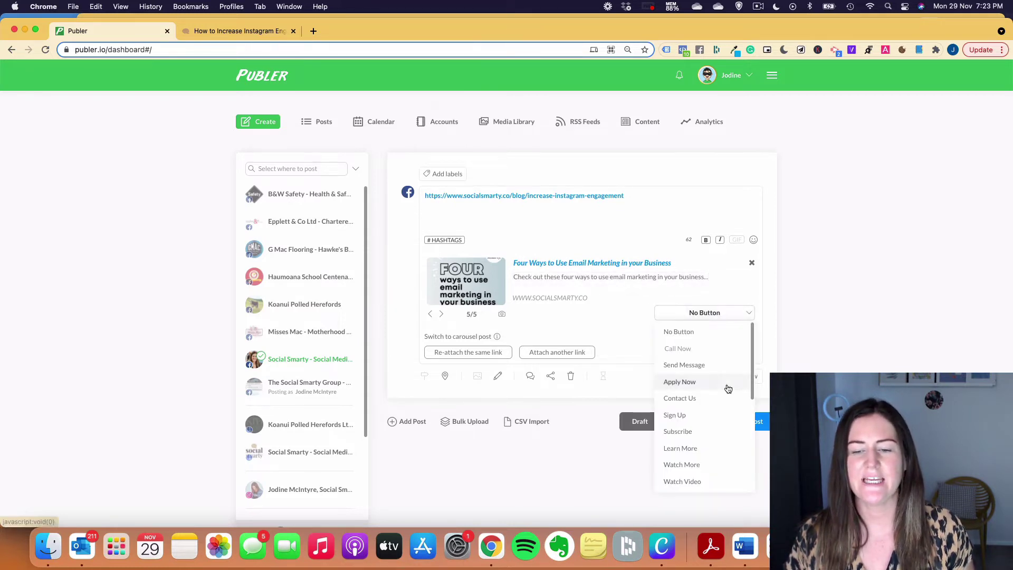
pyautogui.scroll(-1, 696, 379)
pyautogui.click(686, 428)
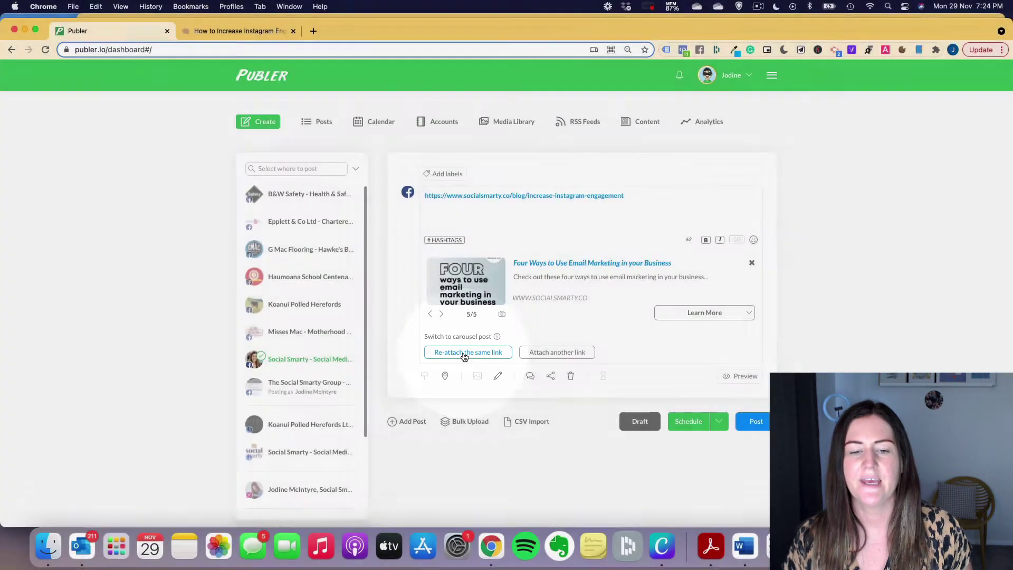
pyautogui.click(464, 353)
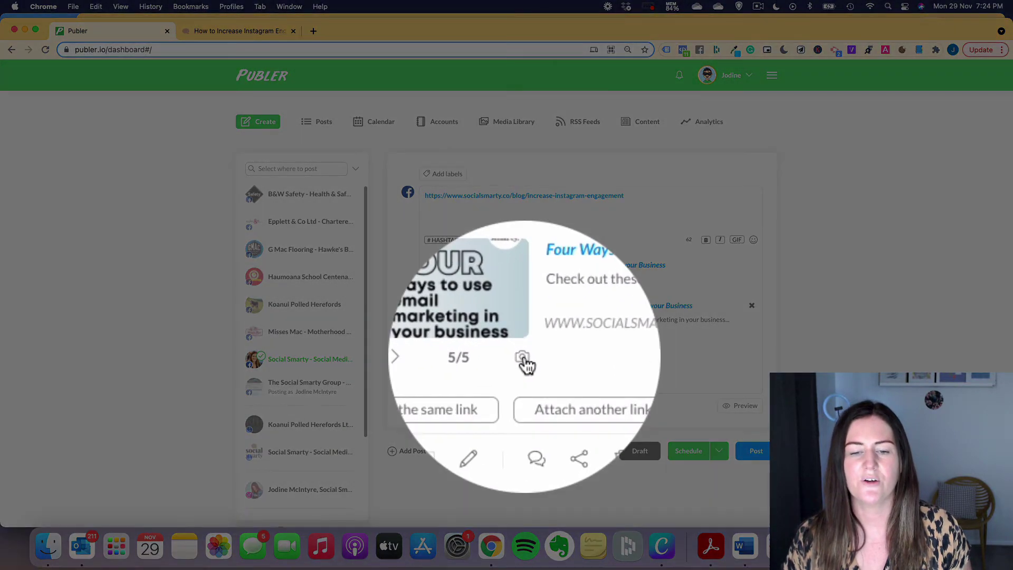
# Give the new carousel card the welcome-new-subscribers image from the media Library.
pyautogui.click(524, 362)
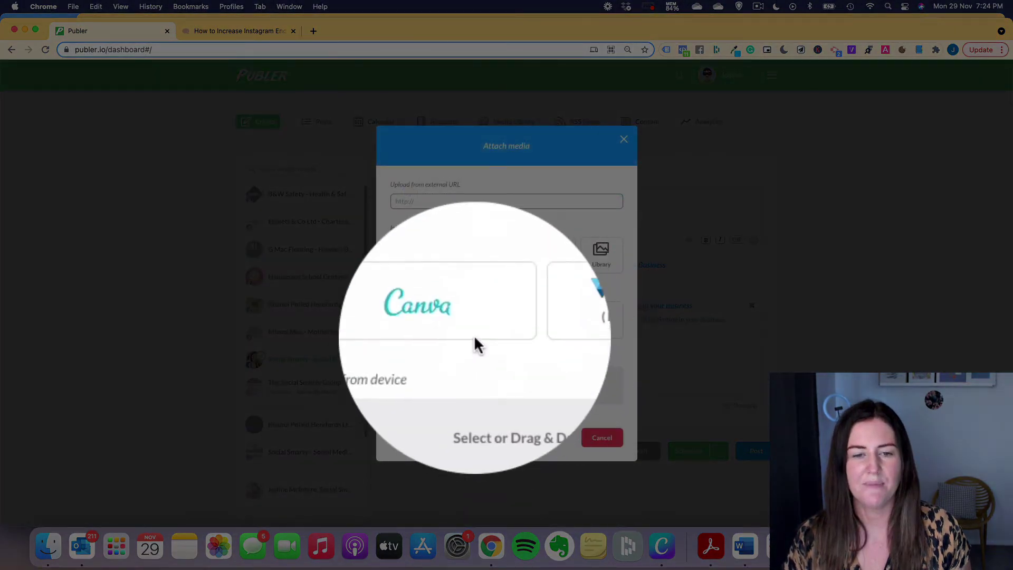
pyautogui.click(607, 257)
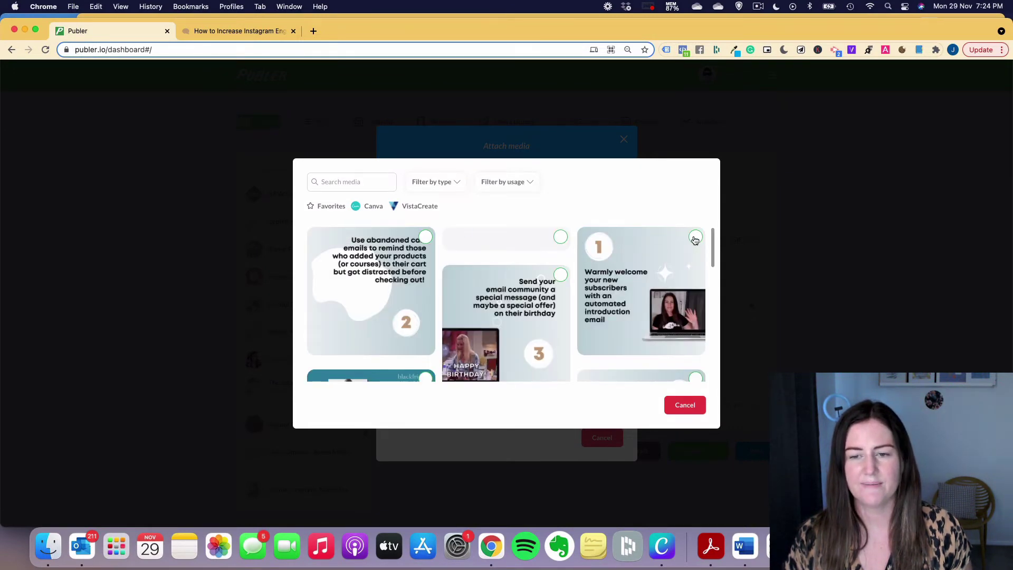
pyautogui.click(694, 239)
pyautogui.click(678, 406)
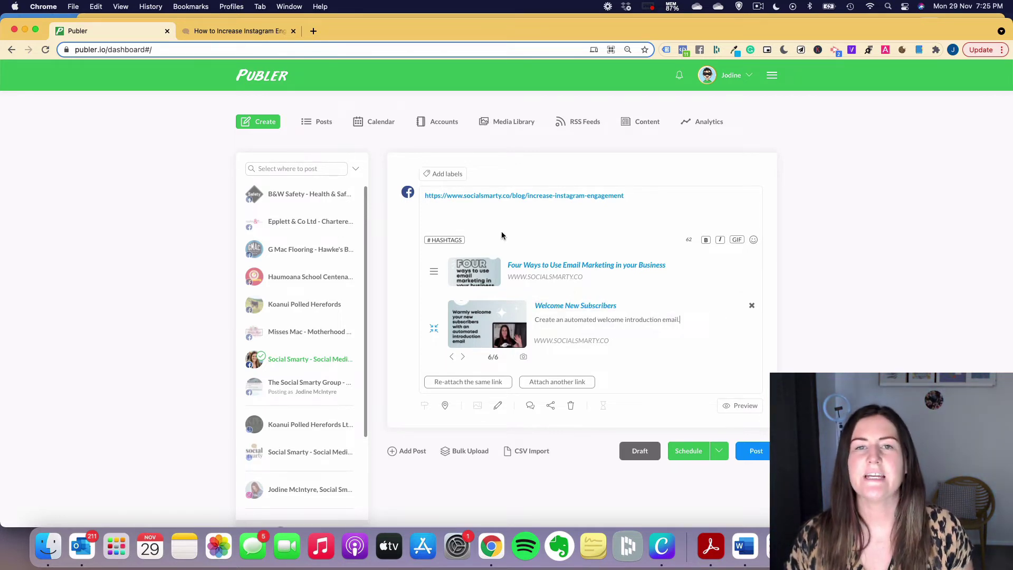
# Add a new card from the Library and headline it 'Reminder Visitors with Abandoned Cart Emails'.
pyautogui.click(473, 382)
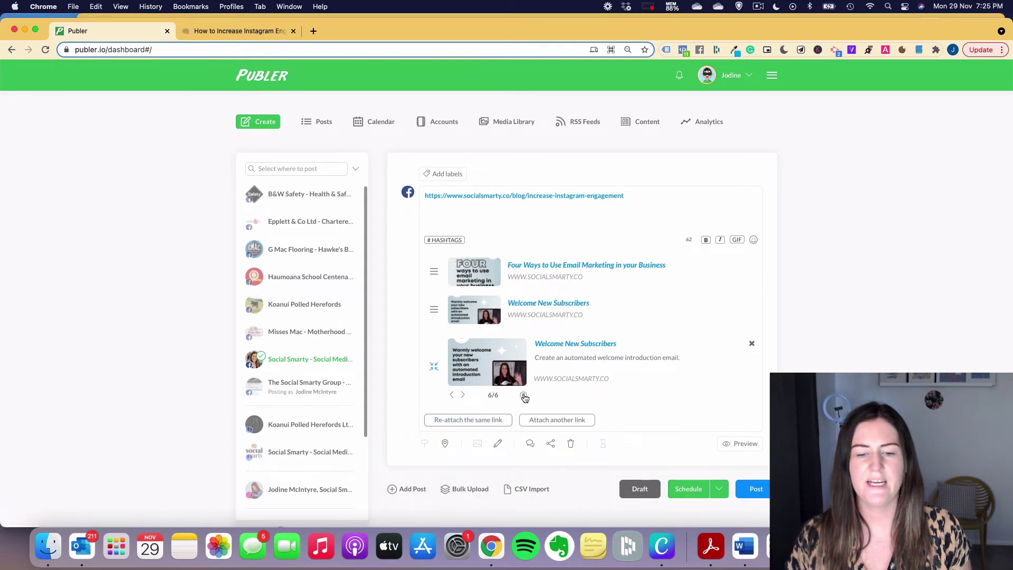
pyautogui.click(523, 397)
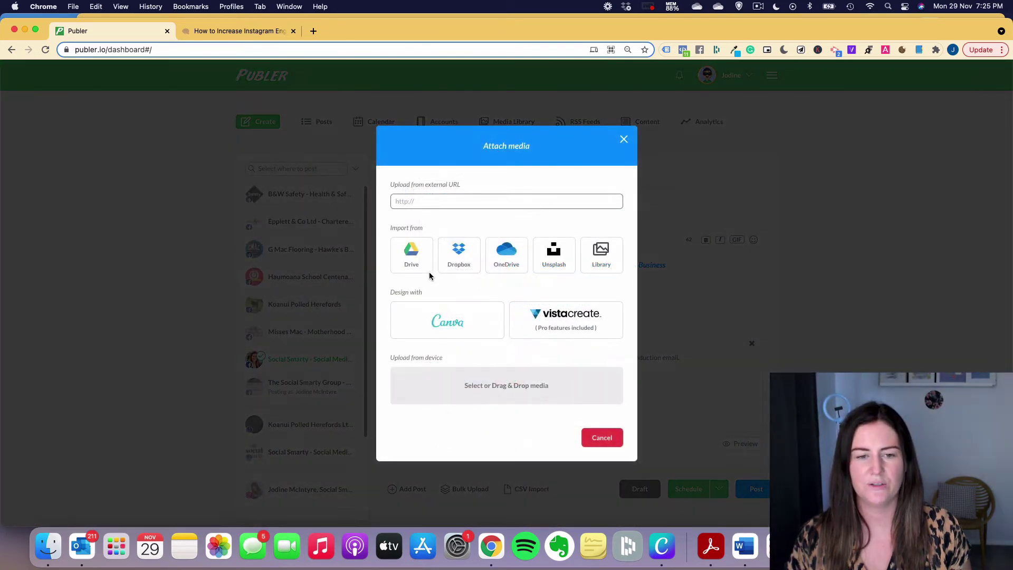
pyautogui.click(614, 265)
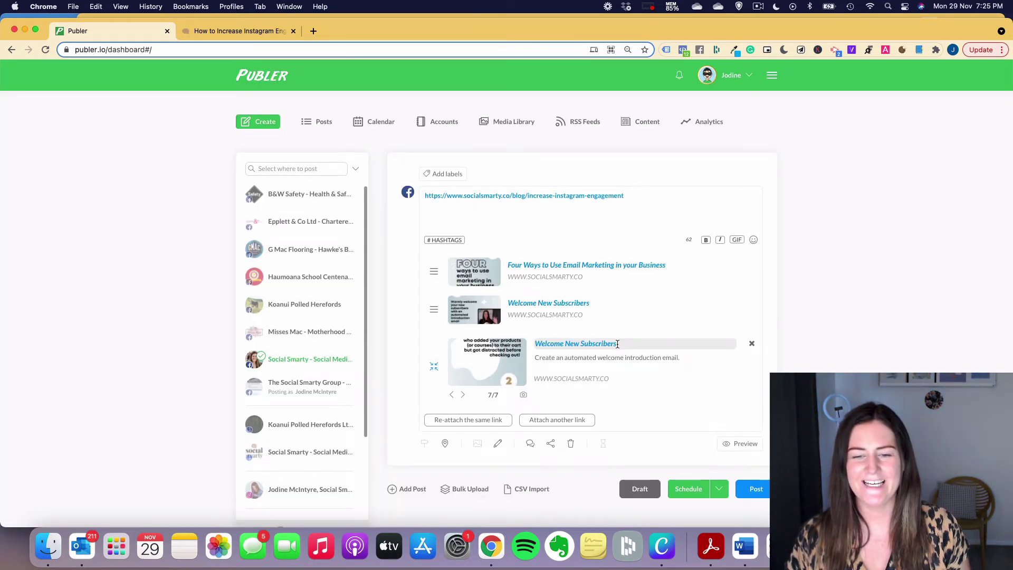
pyautogui.moveTo(617, 344); pyautogui.dragTo(539, 344)
pyautogui.write('Reminder Visitors with Abandoned Cart Emails')
# Start a fourth card with the same link and browse the Library for its image.
pyautogui.click(467, 420)
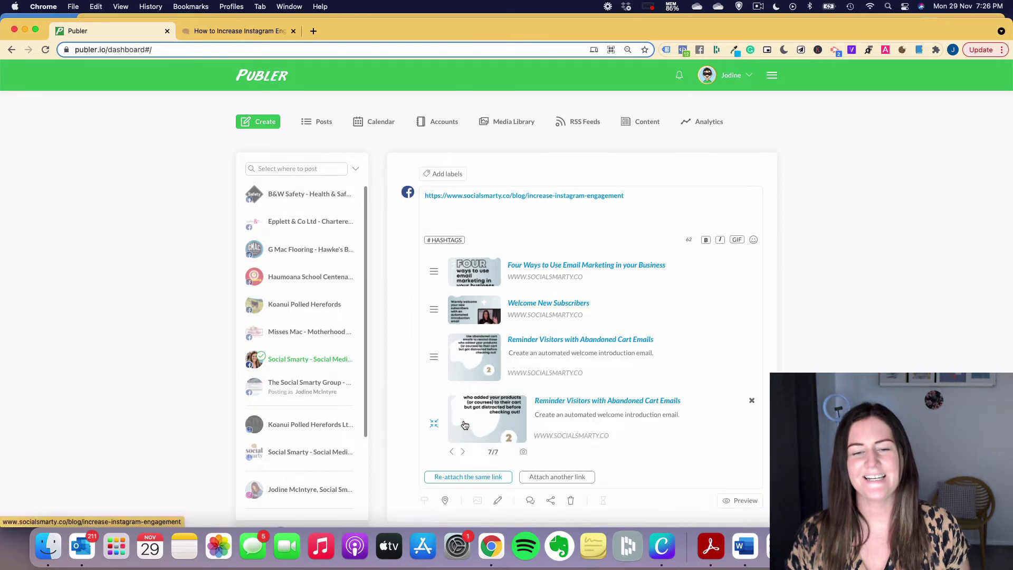
pyautogui.click(523, 434)
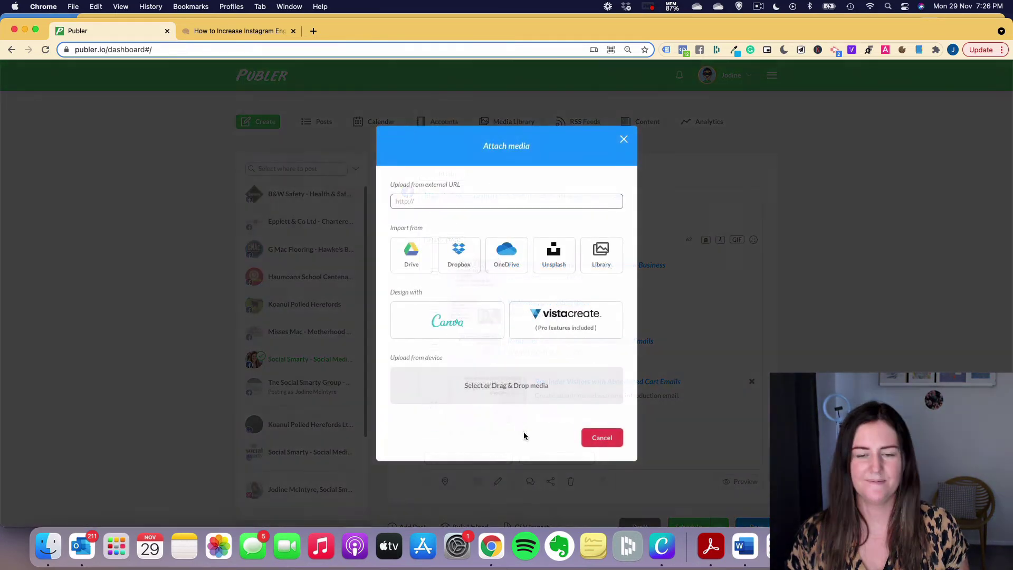
pyautogui.click(601, 268)
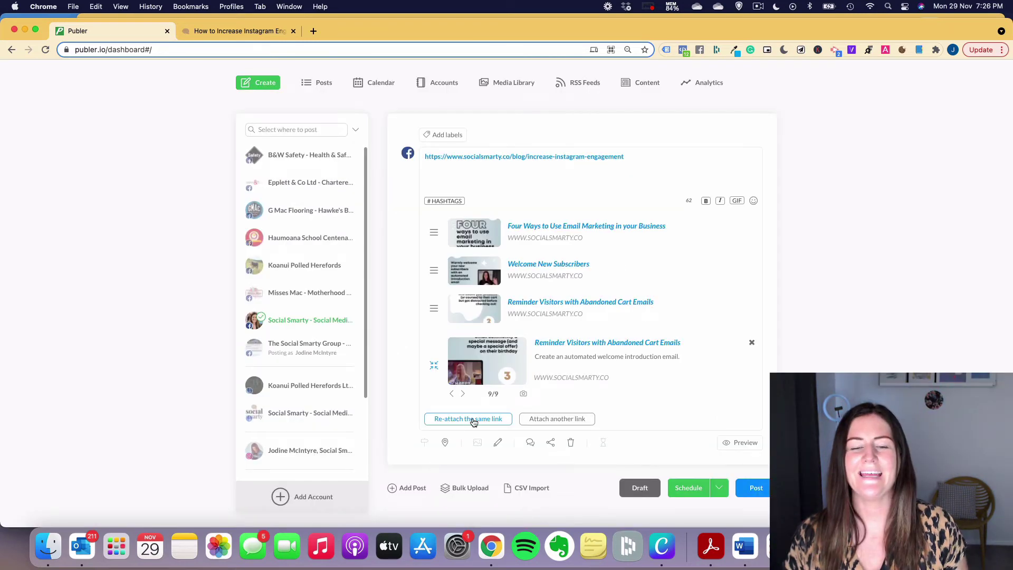
# Save the birthday card and give the next card the testimonial-request image from the Library.
pyautogui.click(467, 419)
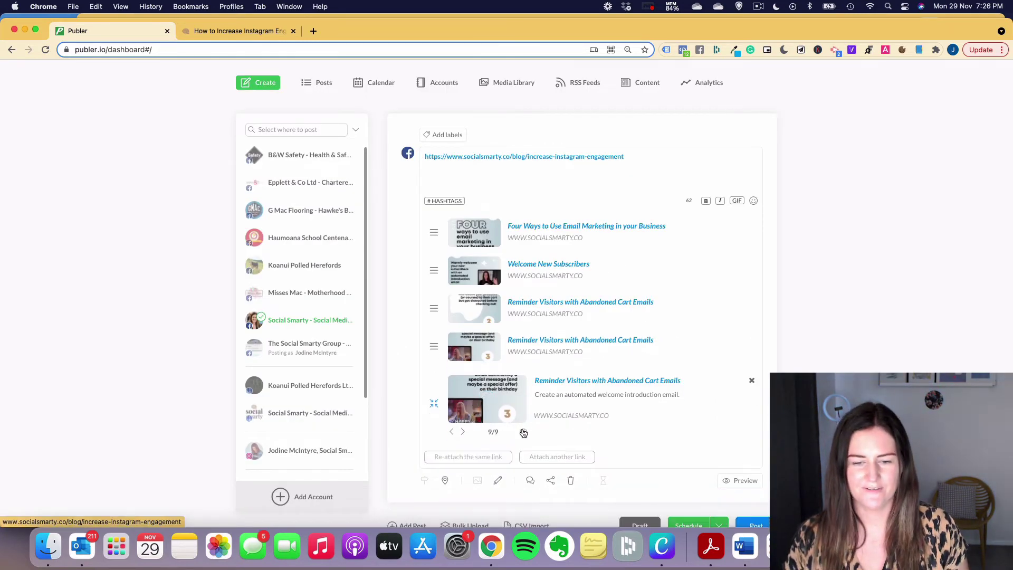
pyautogui.click(522, 431)
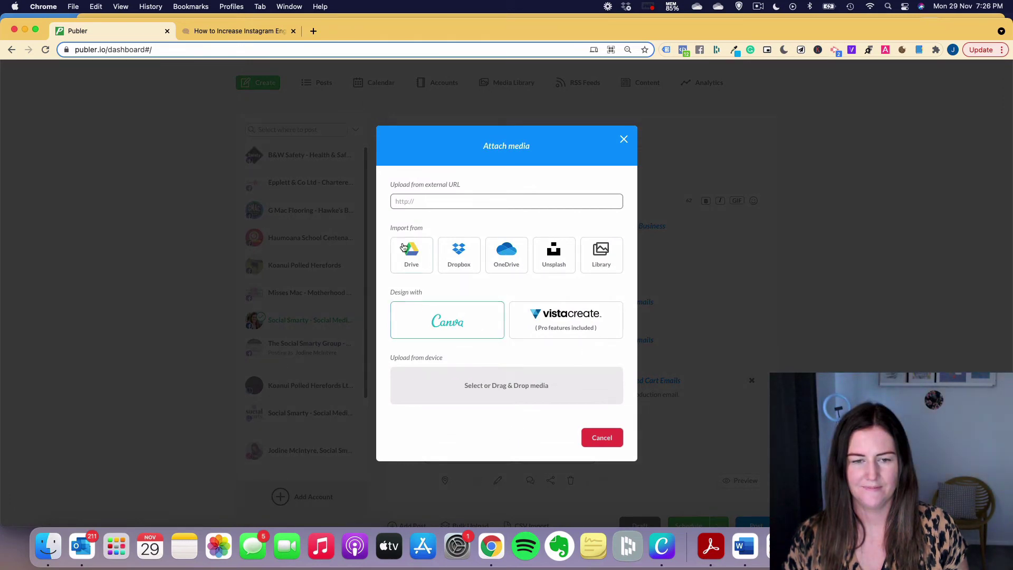
pyautogui.click(601, 254)
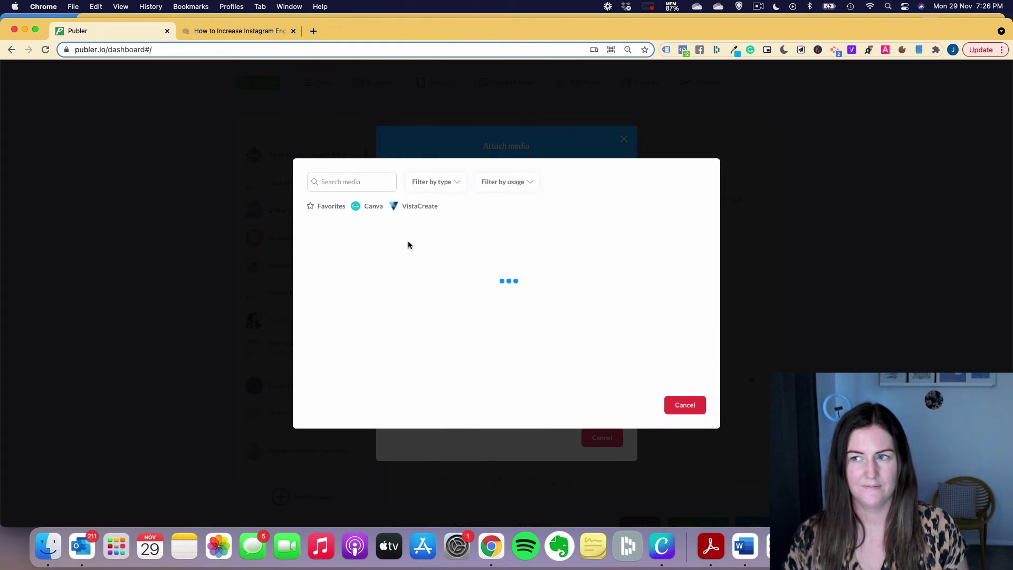
pyautogui.scroll(-5, 481, 287)
pyautogui.scroll(-3, 554, 292)
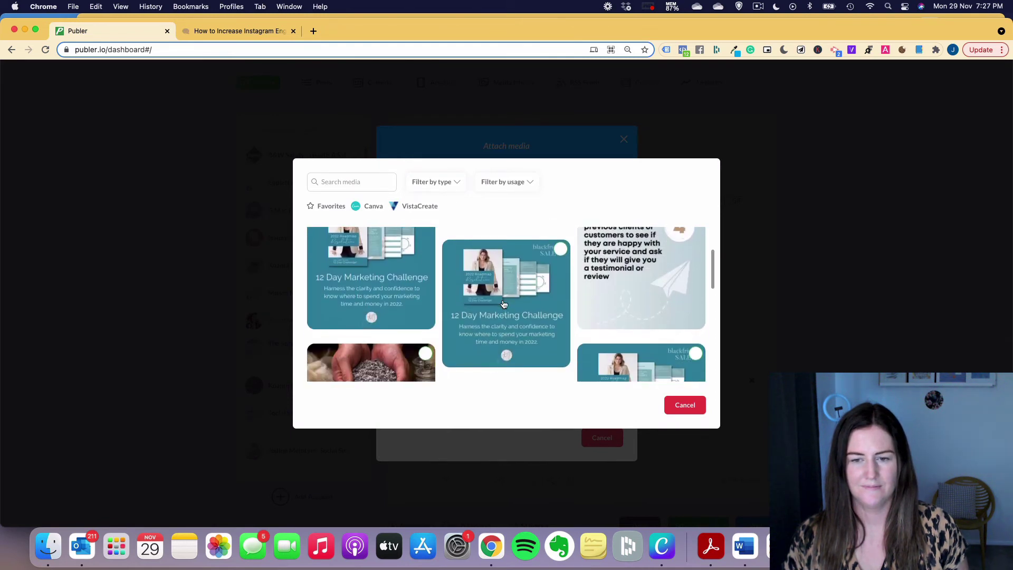
pyautogui.click(674, 303)
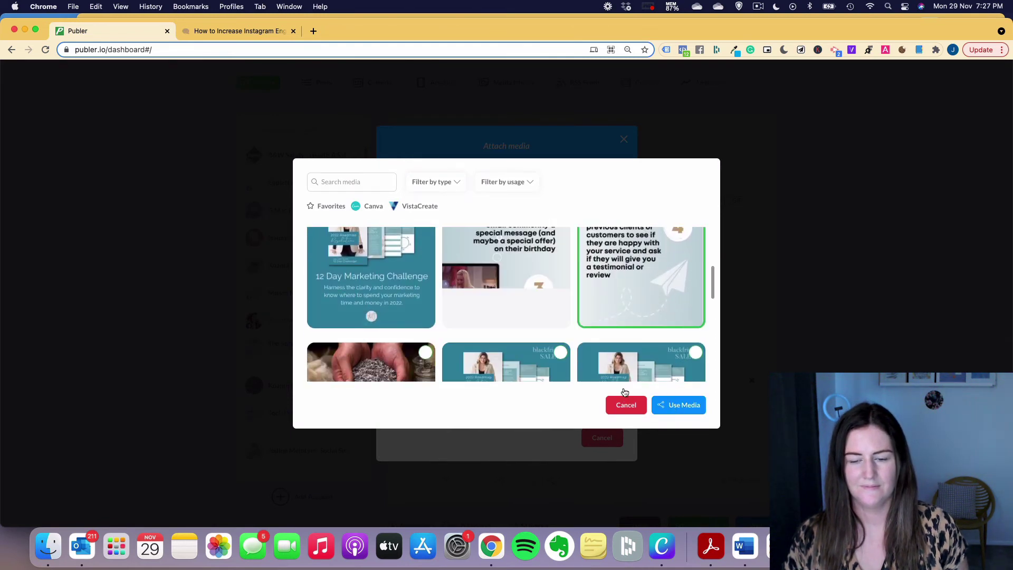
pyautogui.click(679, 405)
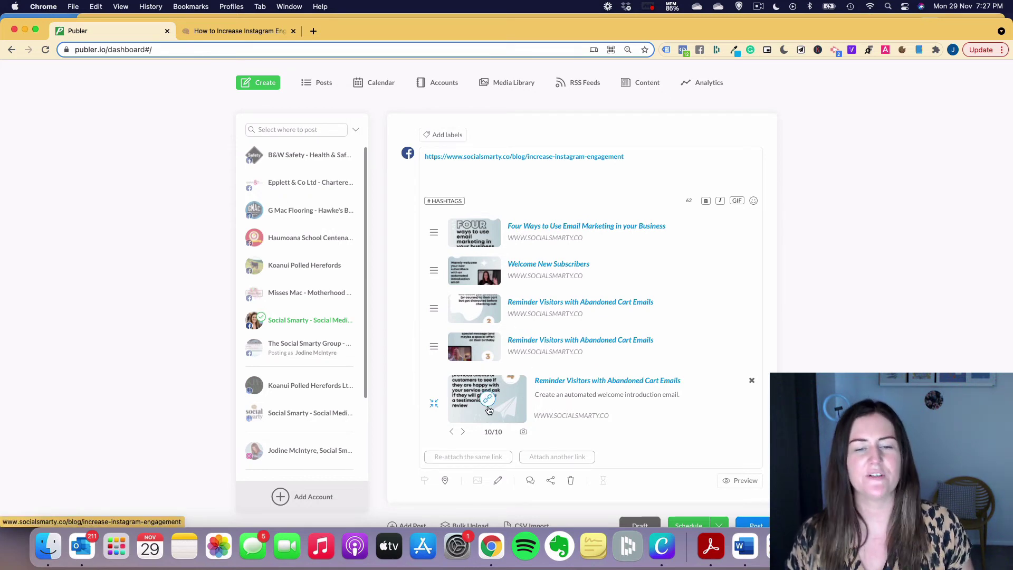
# Remove the pasted blog article link from the post text.
pyautogui.moveTo(624, 156); pyautogui.dragTo(425, 156)
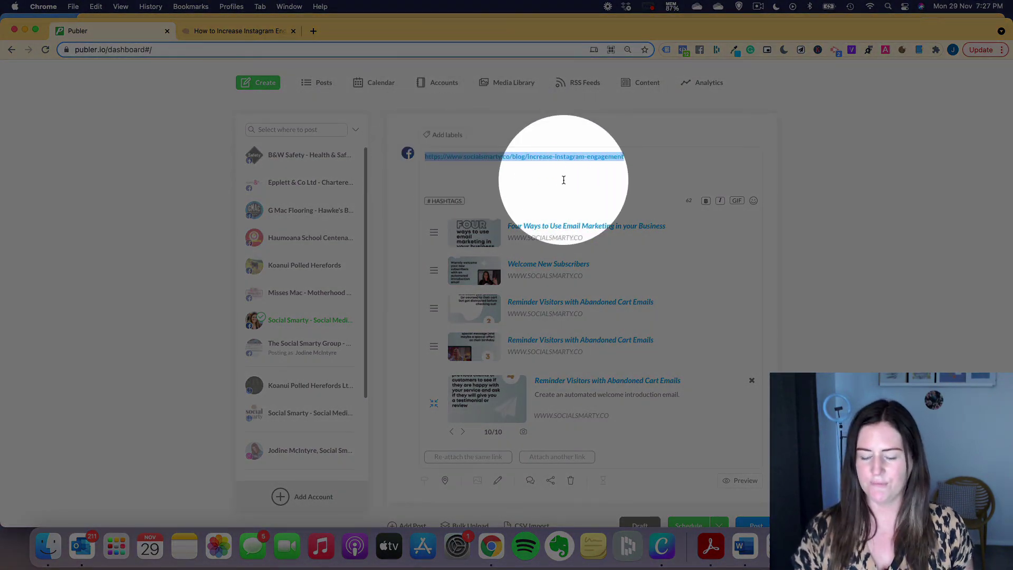
pyautogui.press('BackSpace')
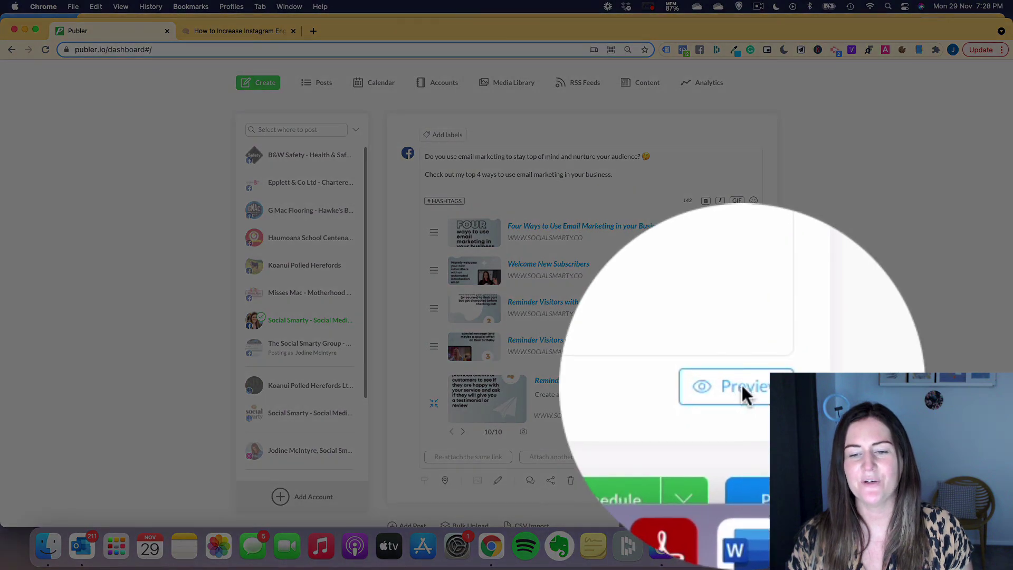
pyautogui.click(740, 383)
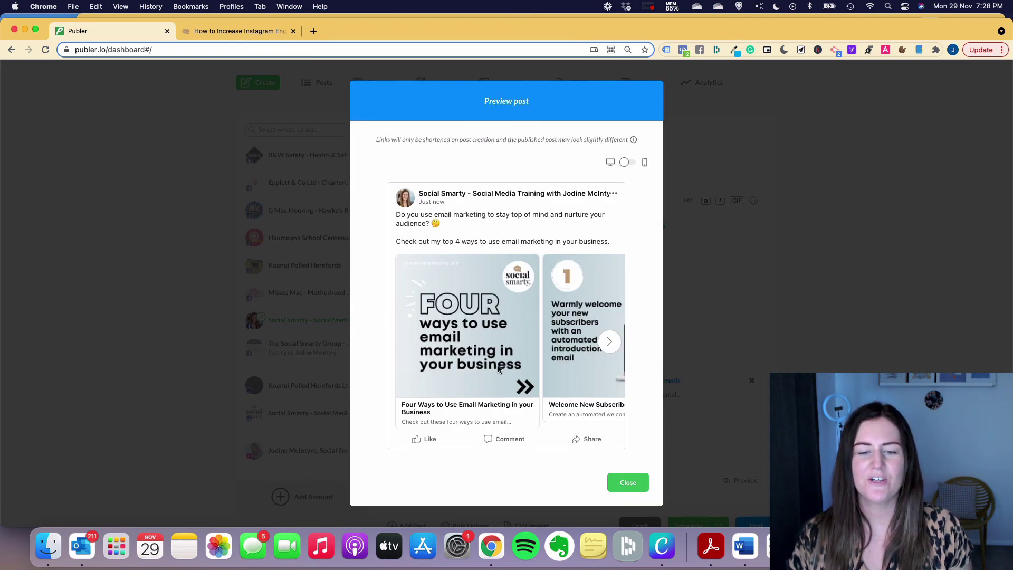
pyautogui.click(610, 346)
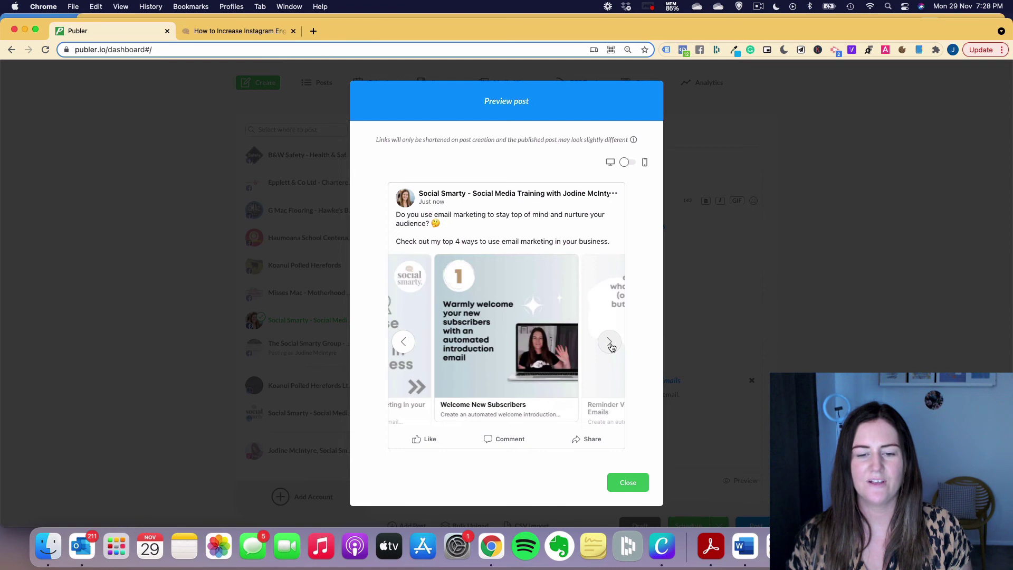
pyautogui.click(610, 346)
pyautogui.click(610, 346)
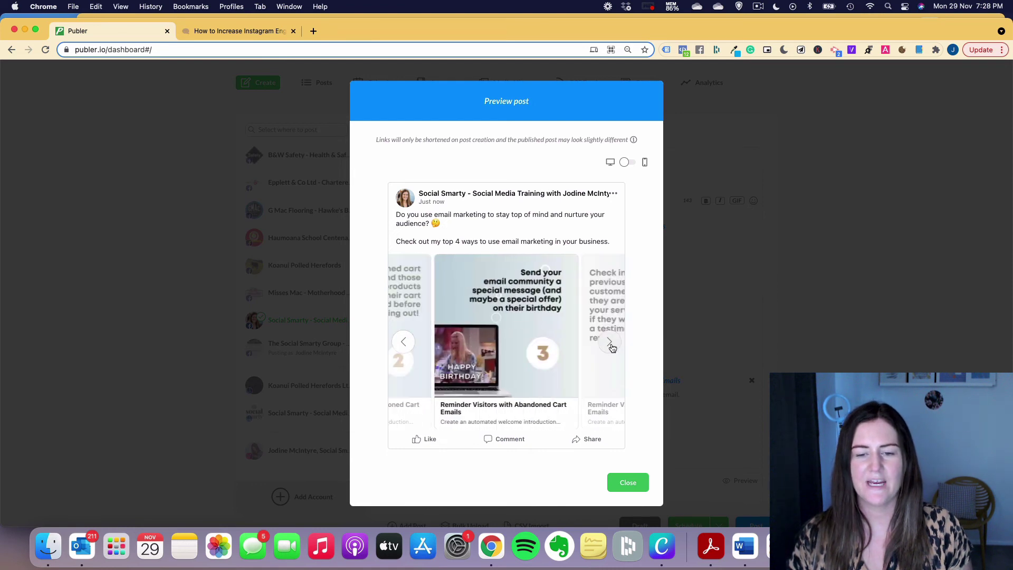
pyautogui.click(610, 344)
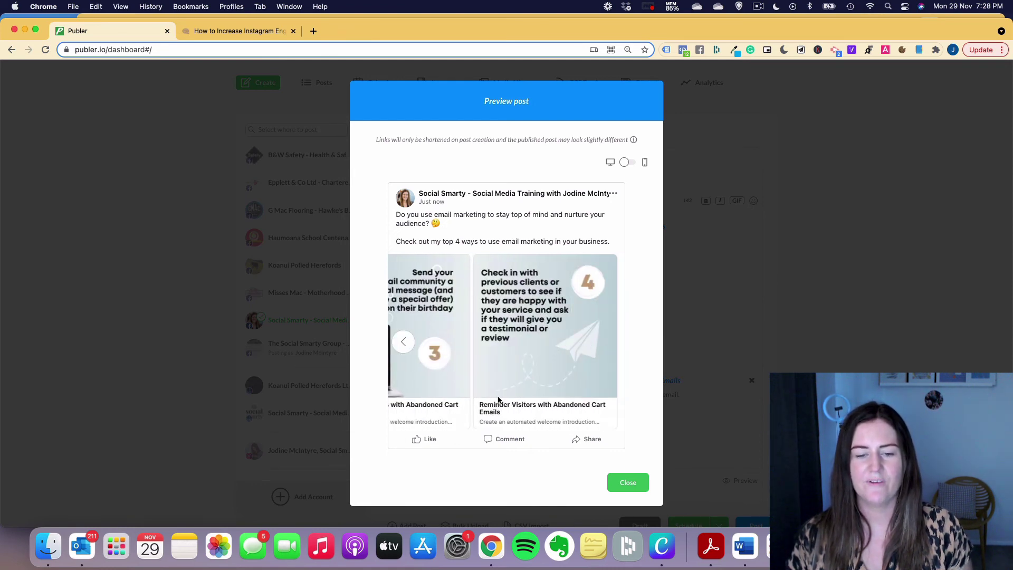
pyautogui.moveTo(438, 358); pyautogui.dragTo(501, 420)
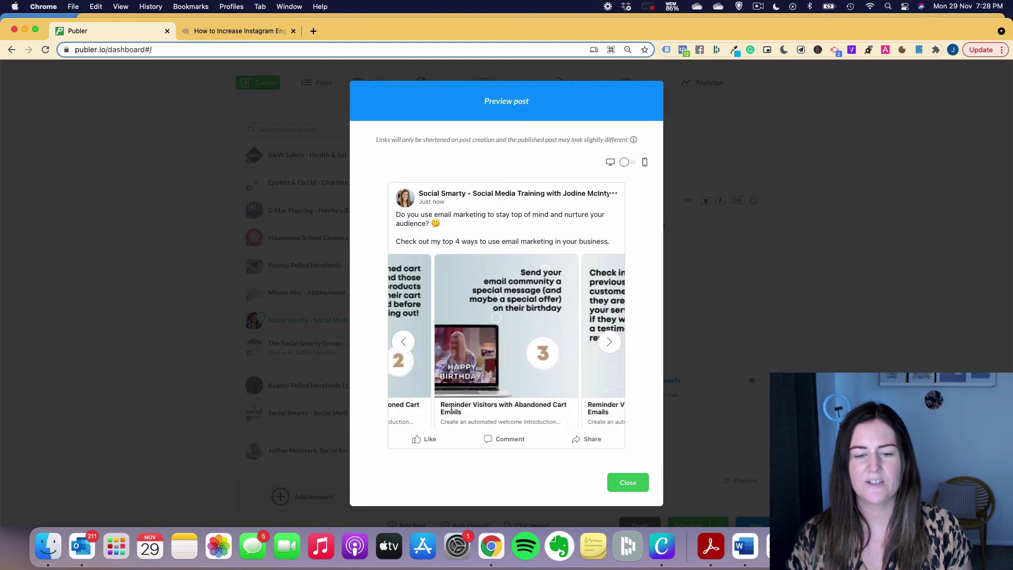
pyautogui.click(406, 343)
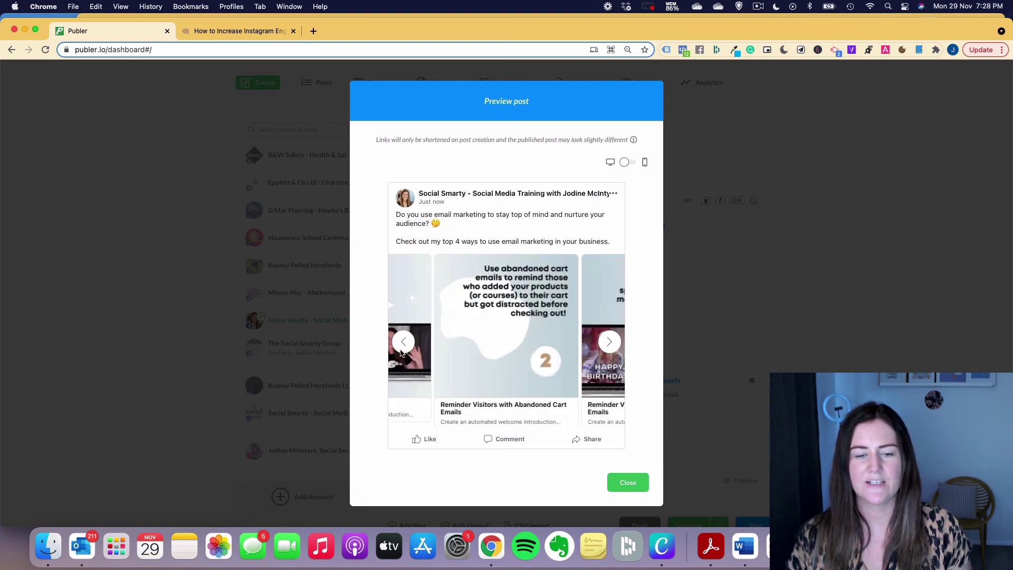
pyautogui.click(403, 346)
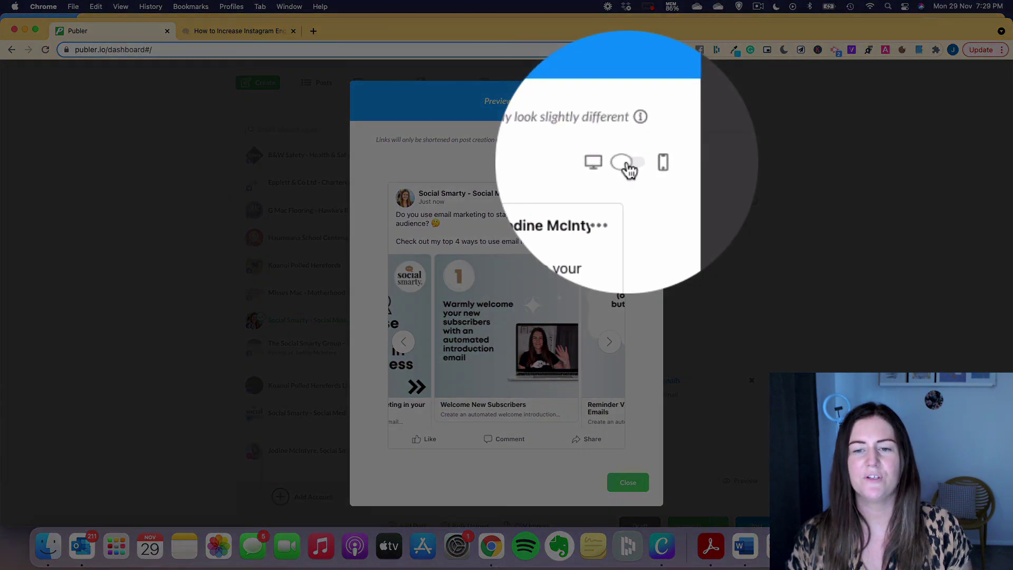
pyautogui.click(625, 164)
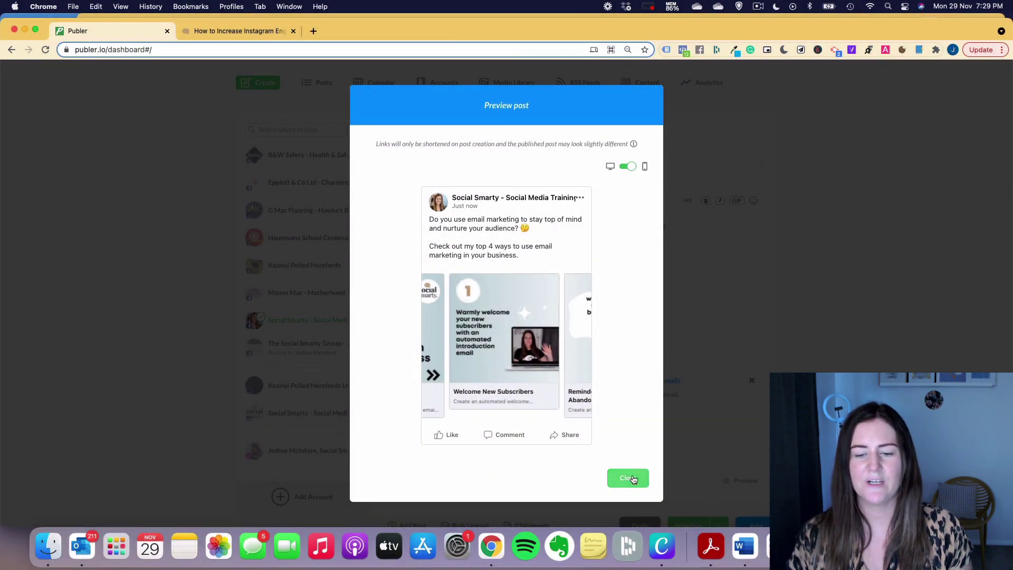
pyautogui.click(628, 477)
pyautogui.scroll(-2, 609, 479)
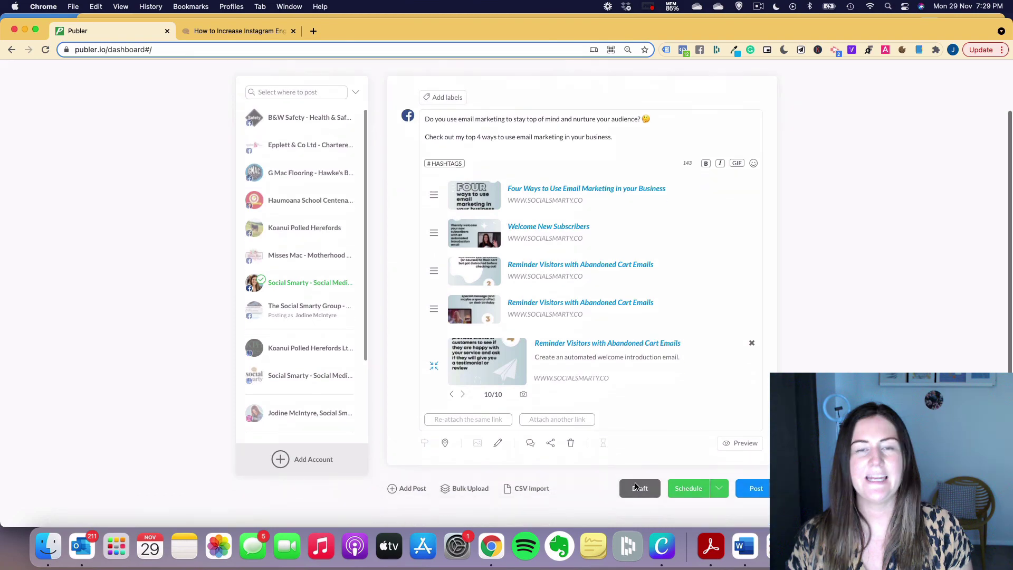